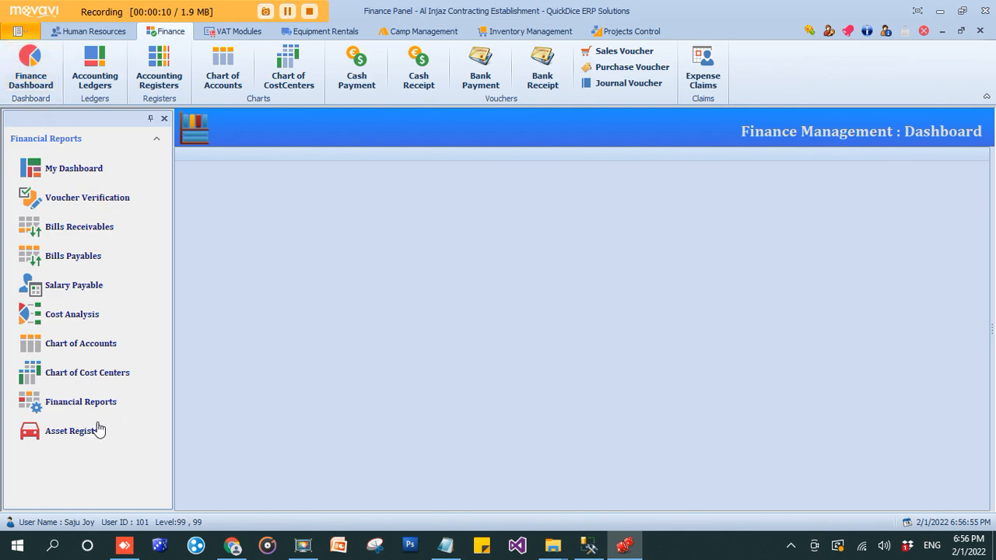
# Open the Assets Register and scroll the vehicle grid right and back to review ledgers L01176–L01179
pyautogui.click(81, 432)
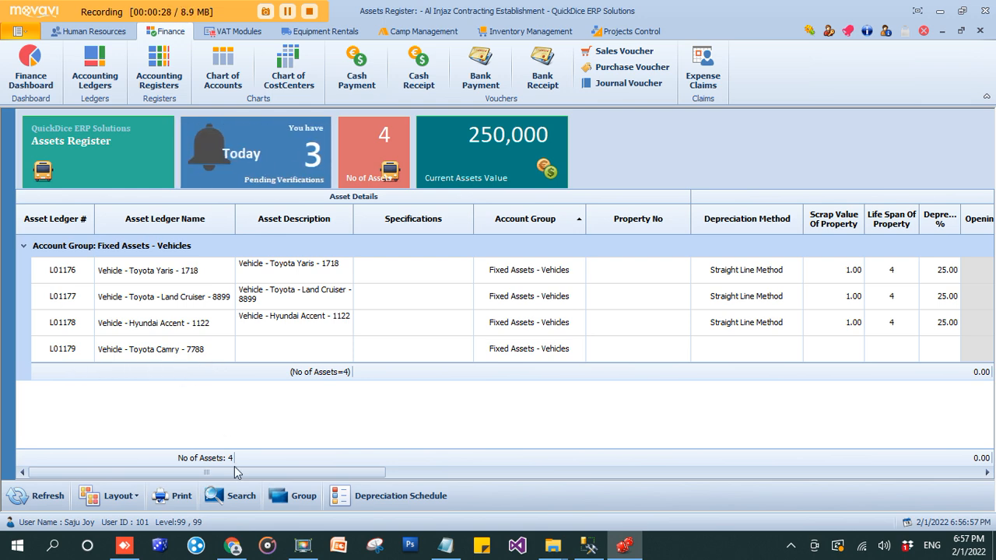
pyautogui.moveTo(243, 473); pyautogui.dragTo(491, 482)
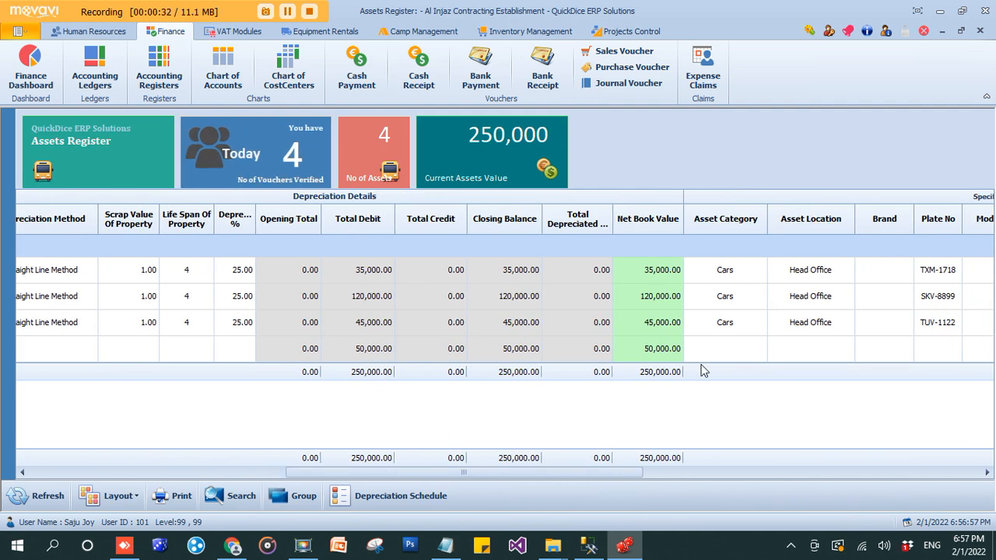
pyautogui.moveTo(521, 475); pyautogui.dragTo(212, 470)
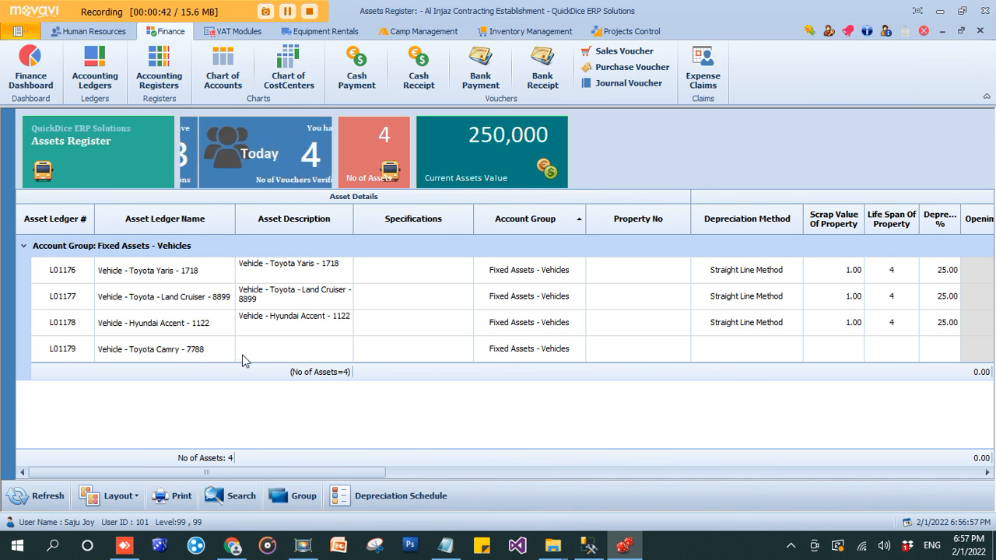
# Edit the Toyota Camry L01179 record, setting category Cars and purchased asset value 50,000
pyautogui.rightClick(315, 355)
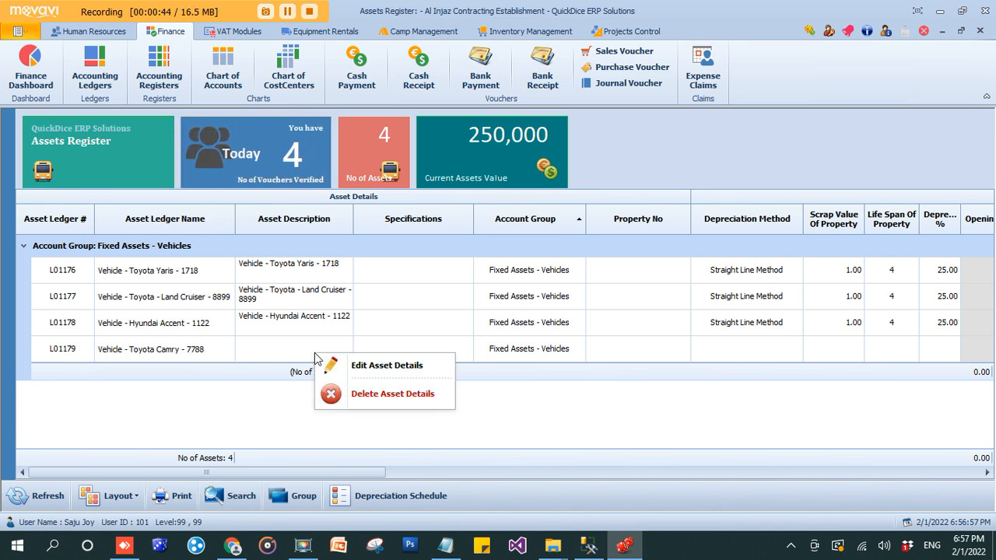
pyautogui.click(366, 369)
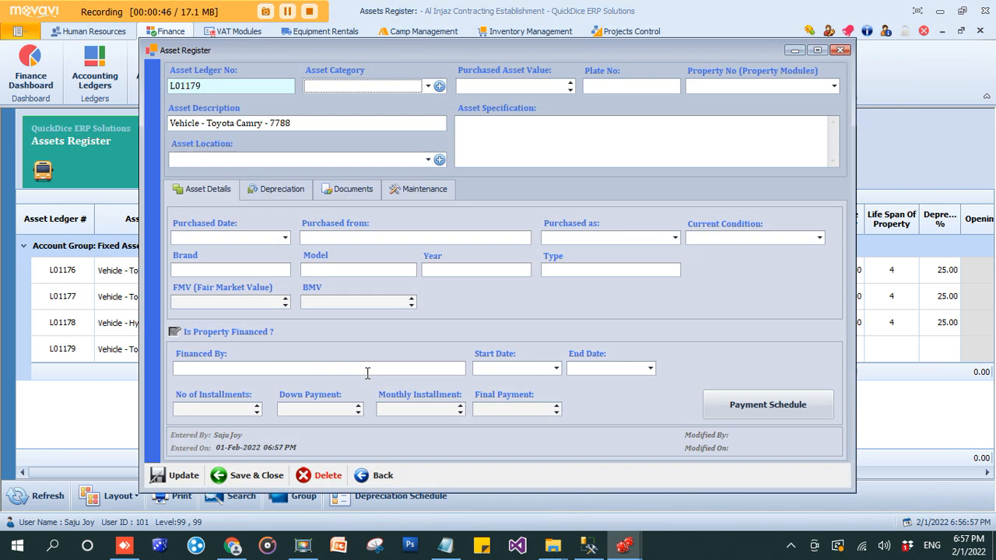
pyautogui.click(427, 86)
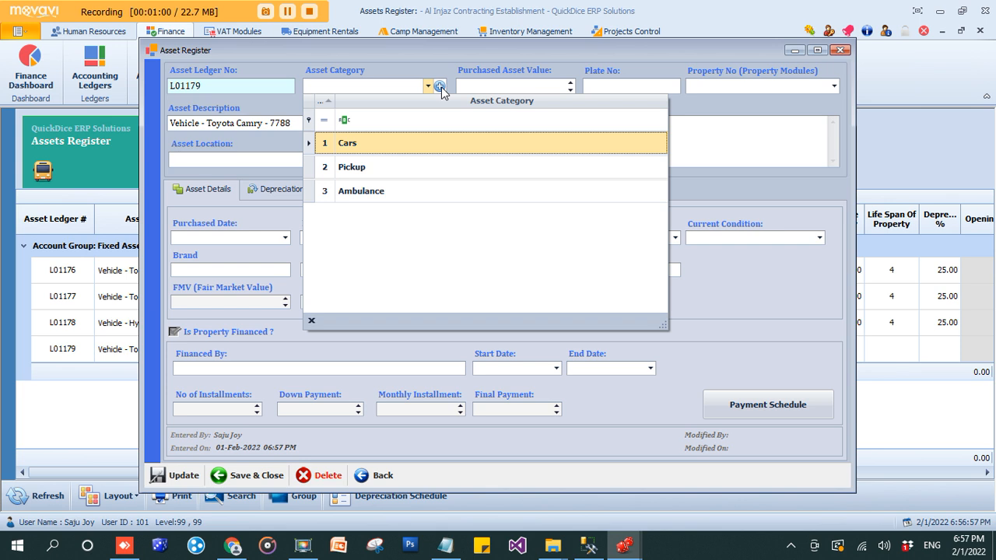
pyautogui.click(388, 145)
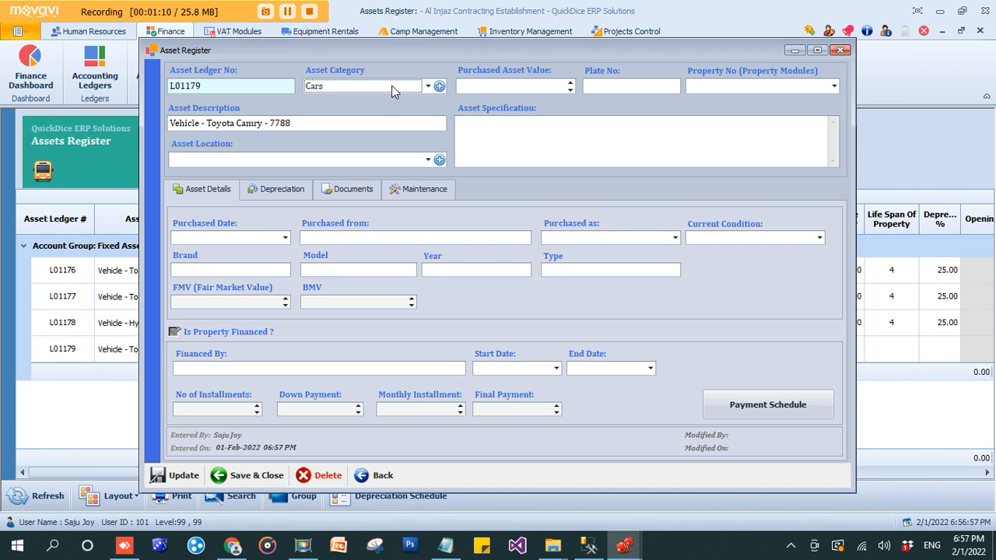
pyautogui.click(497, 88)
pyautogui.write('500000')
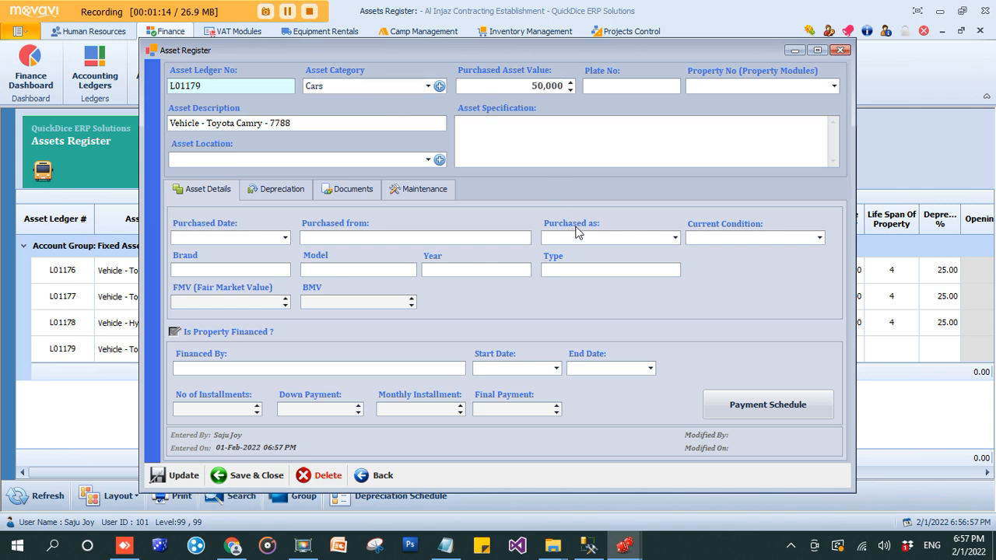
# Enter plate number XML-7788 and set the asset location to Head Office
pyautogui.click(613, 89)
pyautogui.write('XML-7788')
pyautogui.click(743, 86)
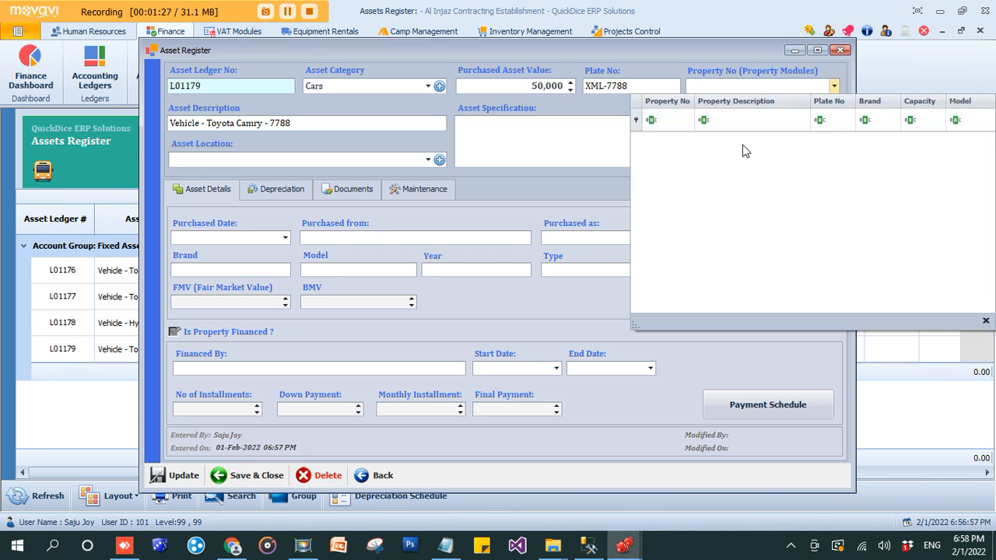
pyautogui.click(722, 87)
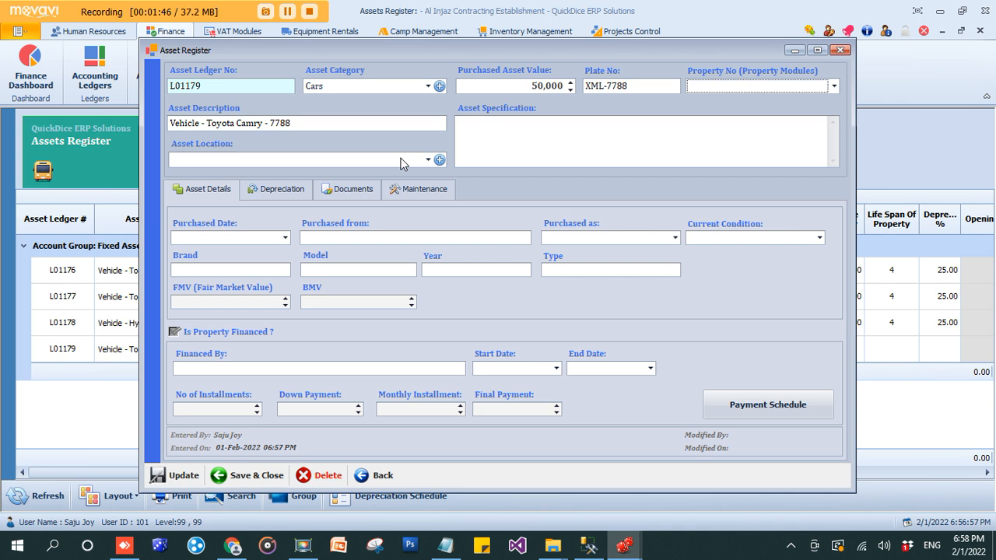
pyautogui.click(427, 160)
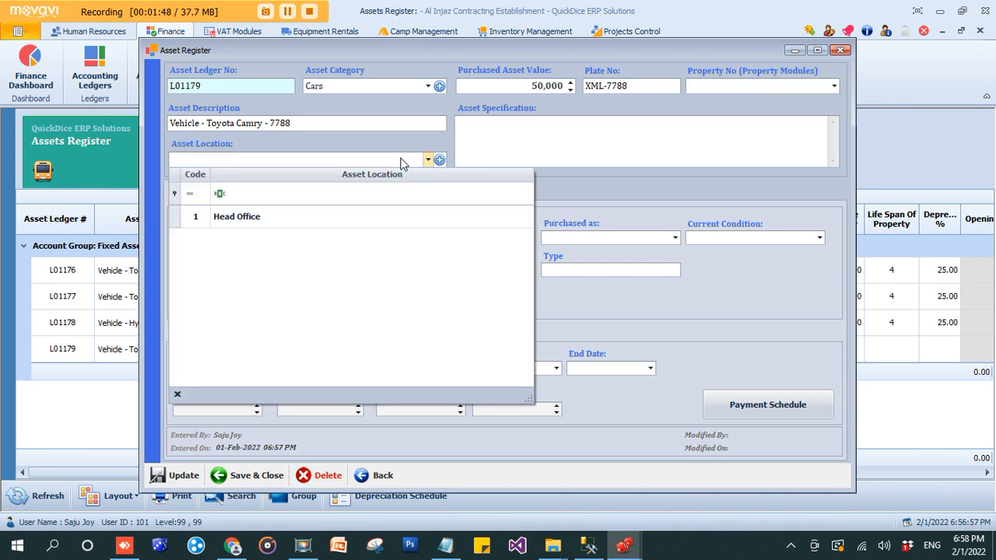
pyautogui.click(276, 217)
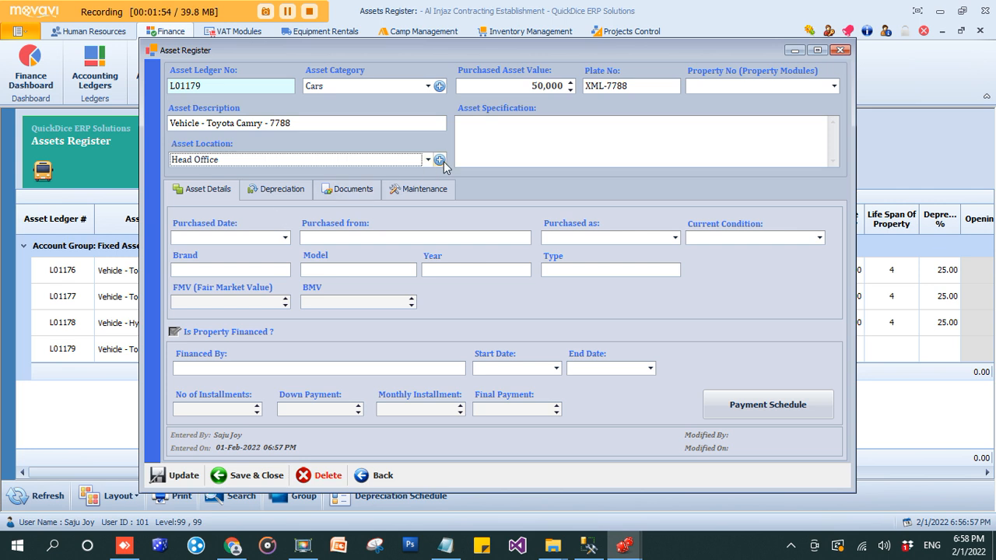
pyautogui.click(506, 154)
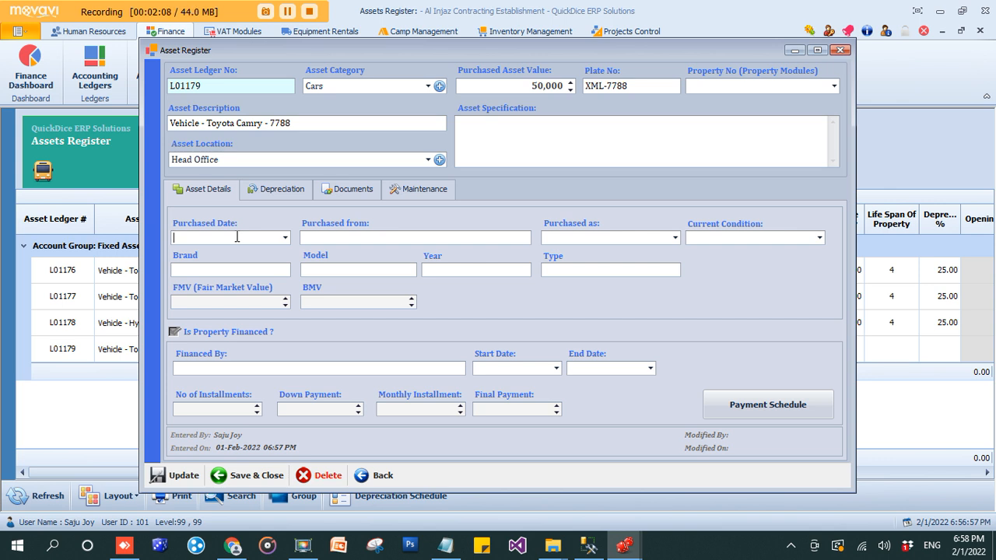
# Enter purchase date 01-01-2020 and the supplier's name in Purchased from
pyautogui.write('01-')
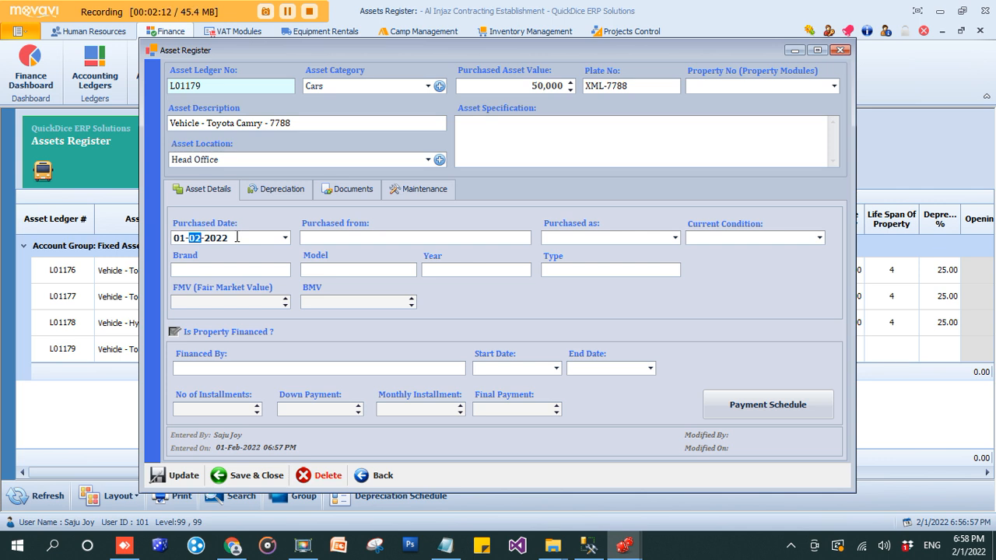
pyautogui.write('01-20')
pyautogui.click(302, 243)
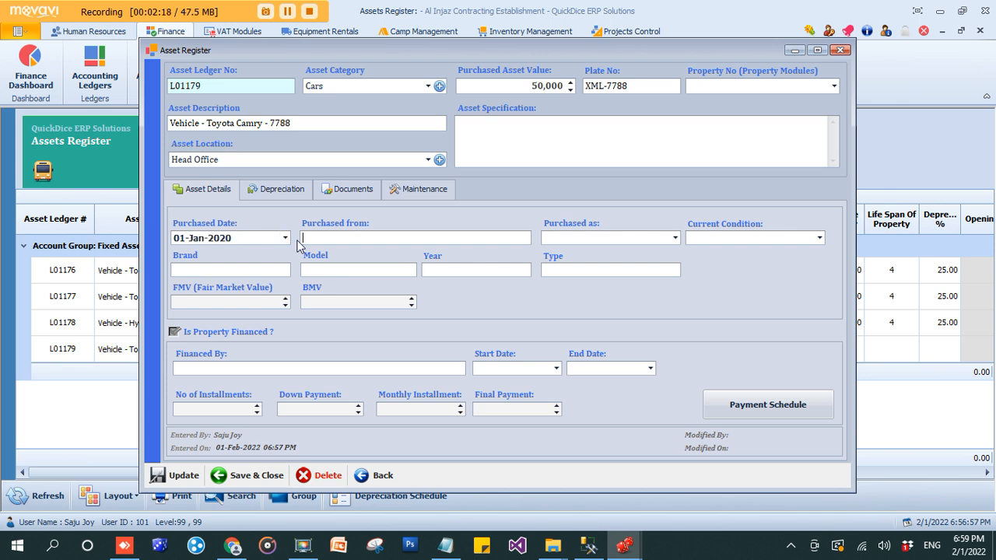
pyautogui.write('Abdulatif Jameel')
pyautogui.press('Tab')
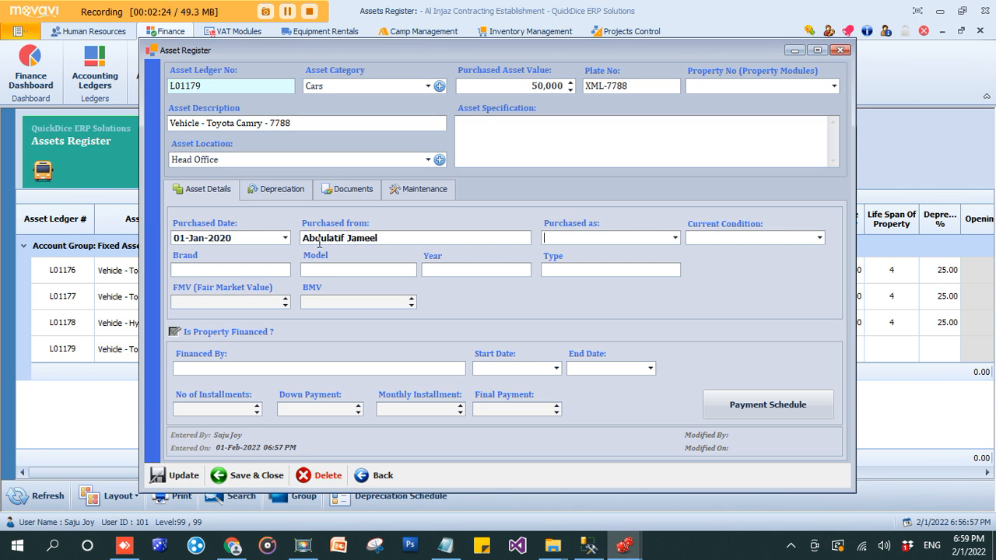
# Set Purchased as to As New and Current Condition to Excellent Condition
pyautogui.click(675, 238)
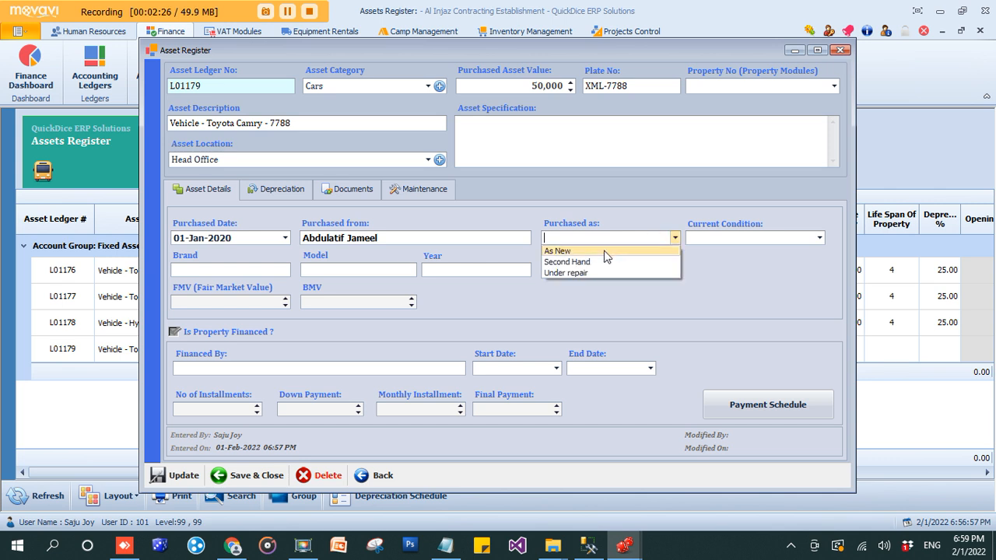
pyautogui.click(605, 252)
pyautogui.click(819, 238)
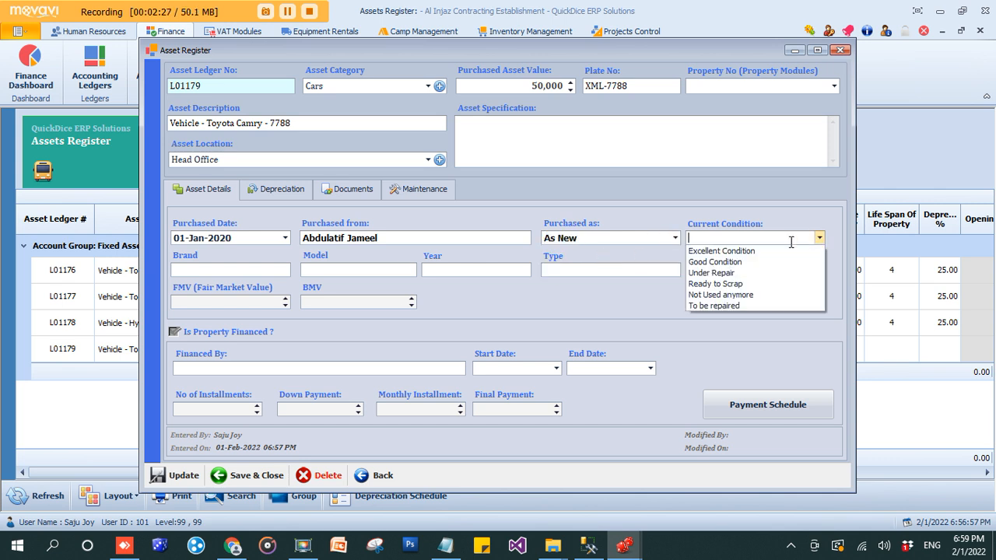
pyautogui.click(723, 251)
pyautogui.click(336, 272)
pyautogui.click(599, 271)
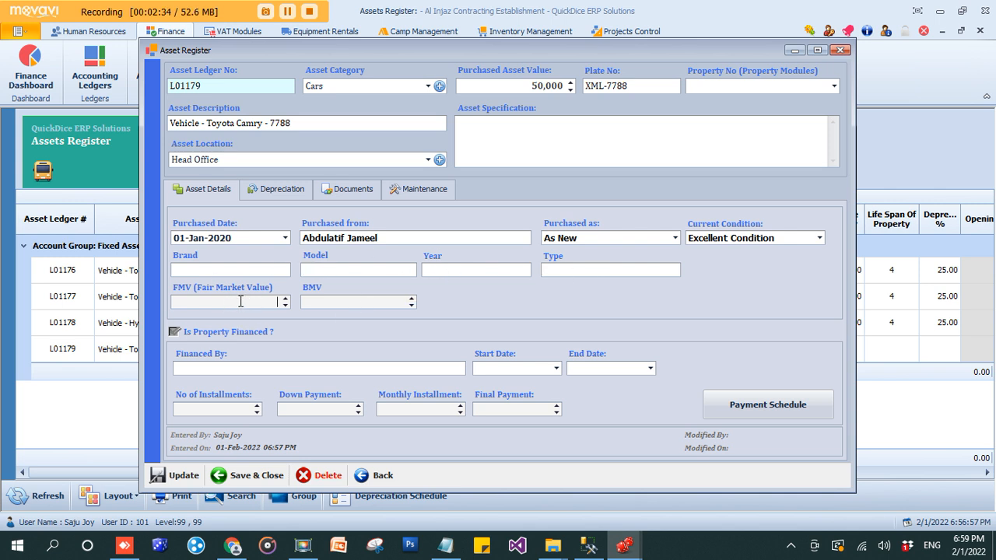
pyautogui.click(325, 309)
pyautogui.moveTo(256, 334)
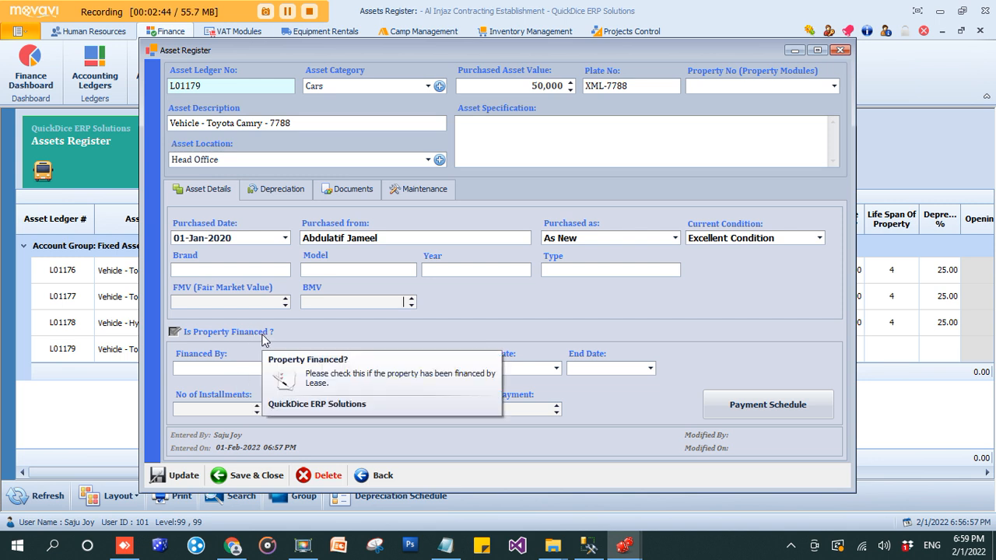
# Enter the lender in Financed By and the financing period 01-Jan-2020 to 31-Dec-2025
pyautogui.click(252, 370)
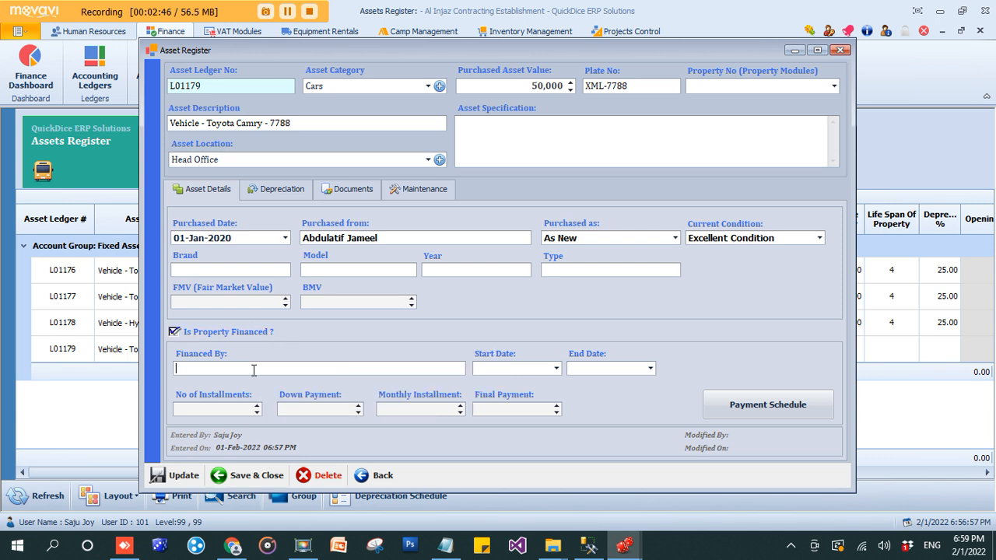
pyautogui.write('Abdulatif Jameel')
pyautogui.click(494, 367)
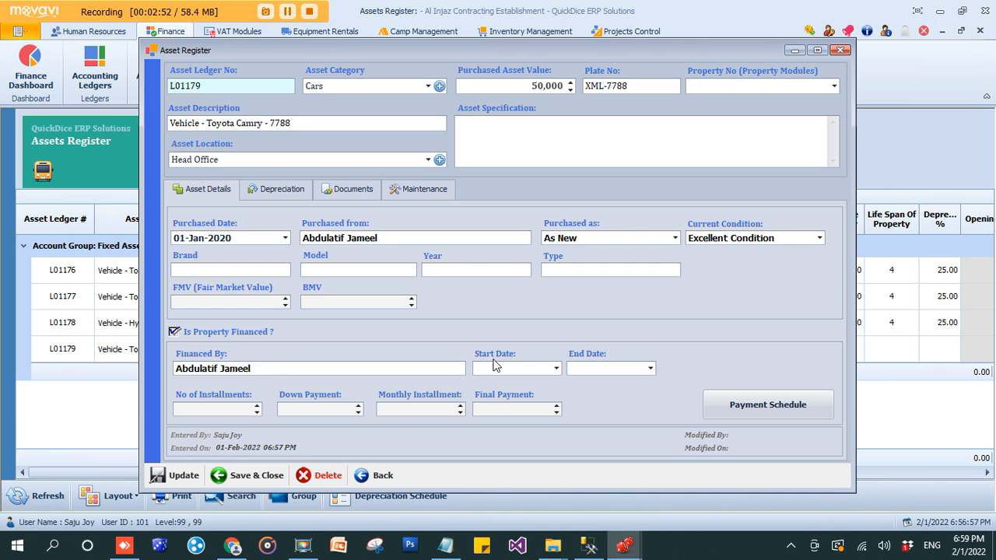
pyautogui.write('0101')
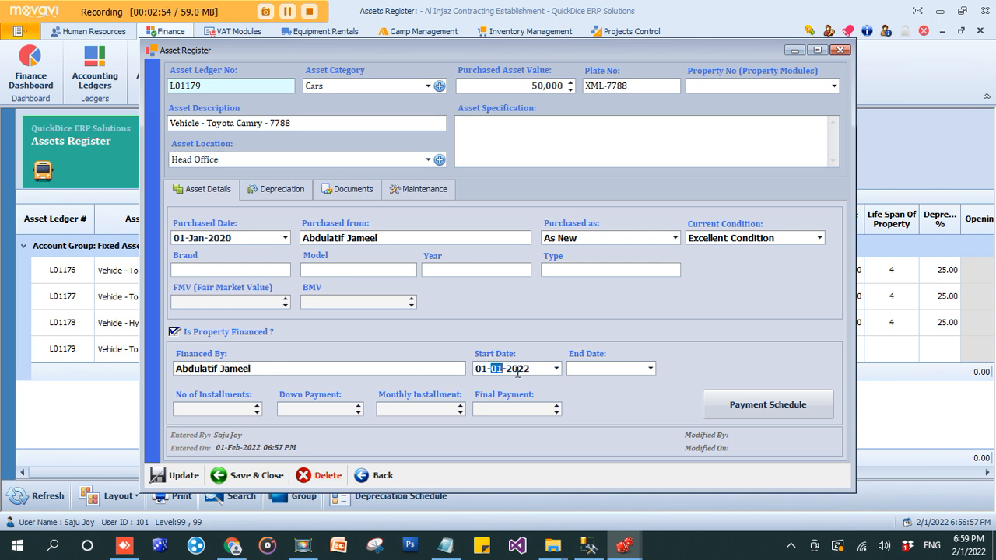
pyautogui.write('2020')
pyautogui.press('Tab')
pyautogui.write('313')
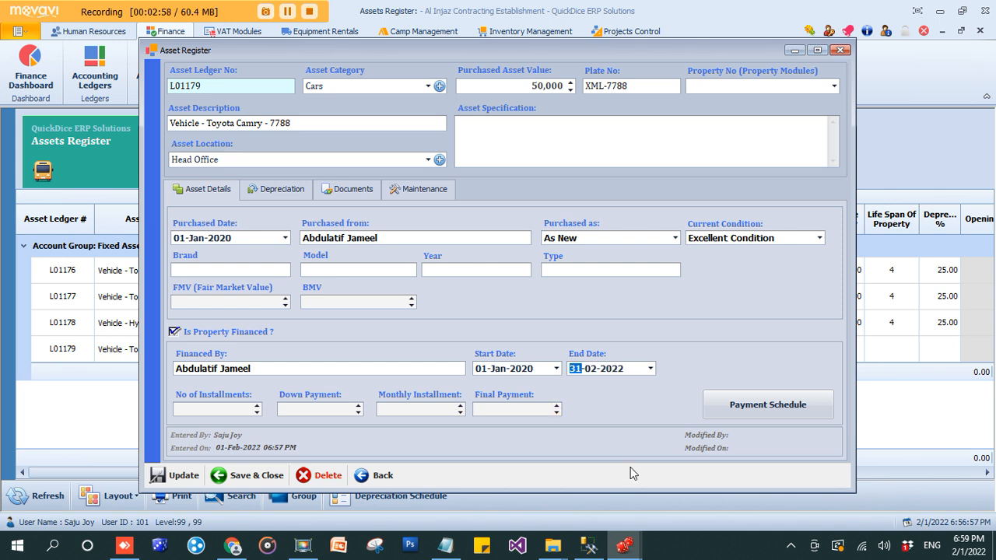
pyautogui.press('Right')
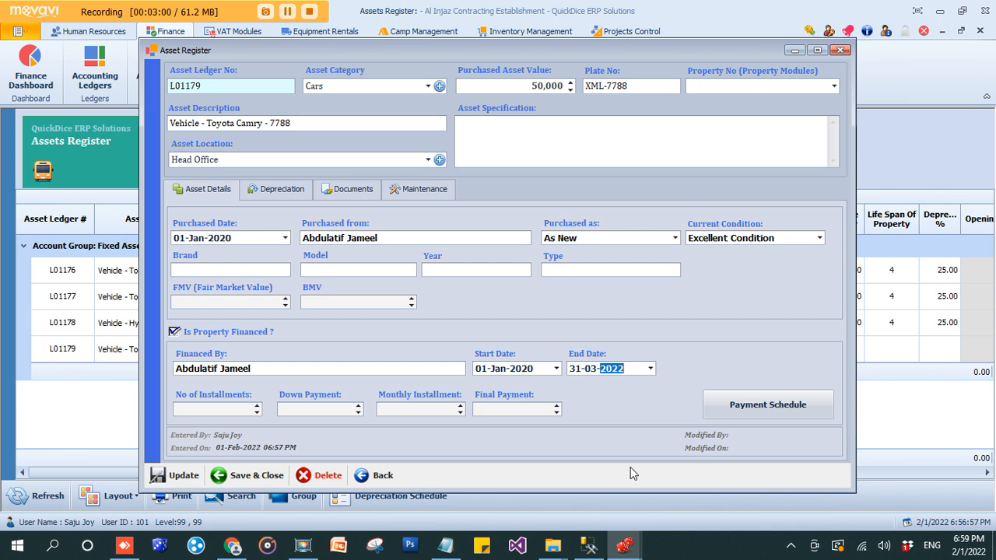
pyautogui.press('Left')
pyautogui.write('12')
pyautogui.press('Right')
pyautogui.write('2025')
pyautogui.press('Tab')
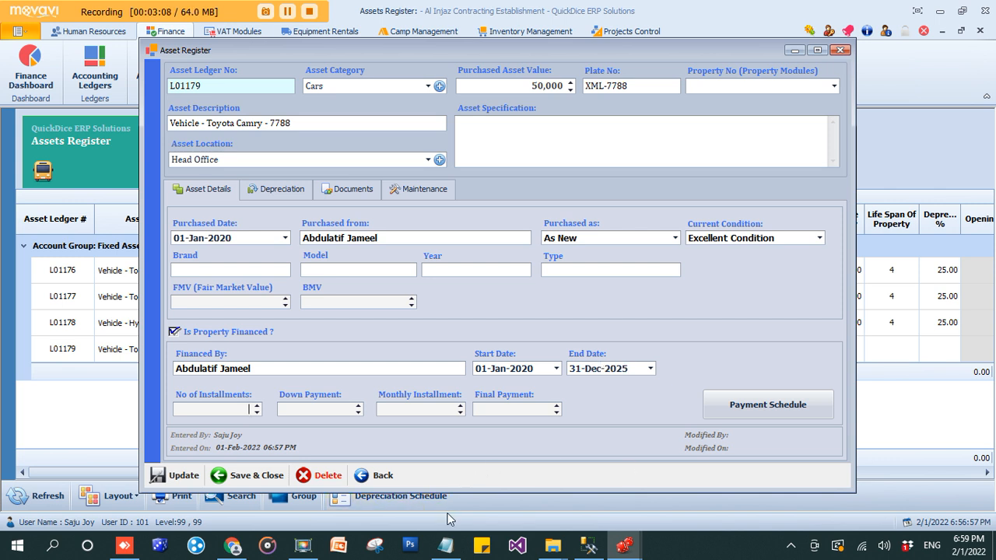
# Enter 60 installments, 10,000 down payment, 1,800 monthly and 20,000 final payment
pyautogui.press('Tab')
pyautogui.write('10000')
pyautogui.press('Tab')
pyautogui.write('1,800')
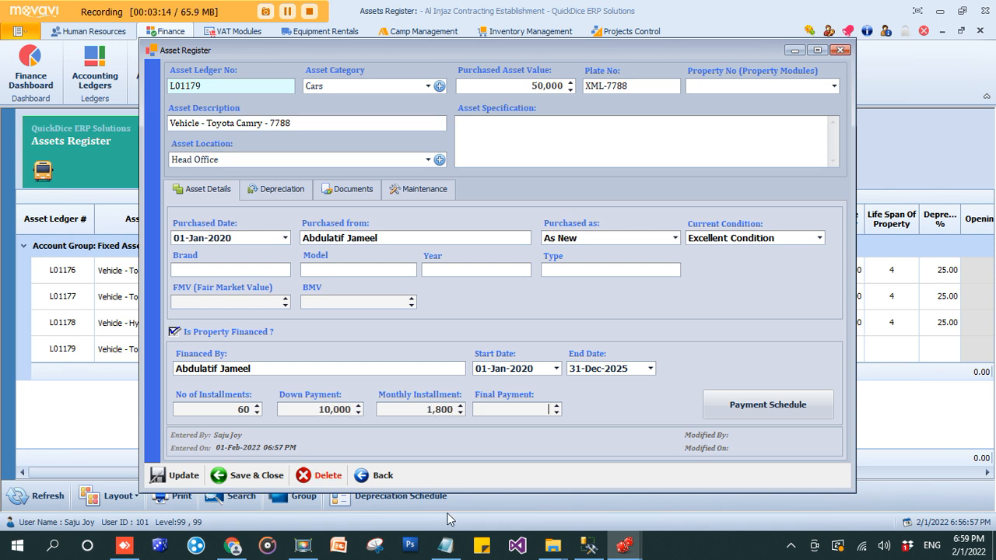
pyautogui.press('Tab')
pyautogui.write('20000')
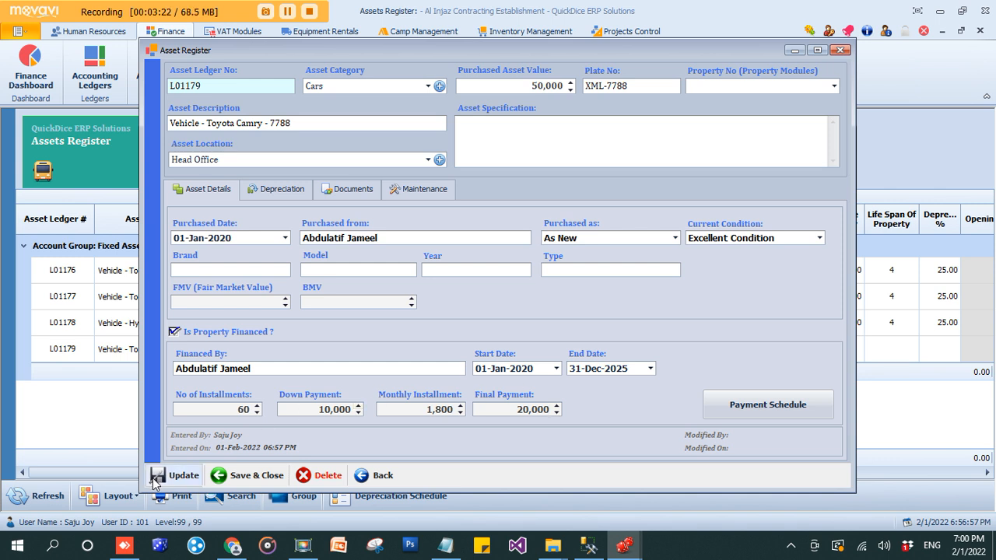
# Set depreciation life to 4 years at 25%, then save with Update and confirm
pyautogui.click(292, 192)
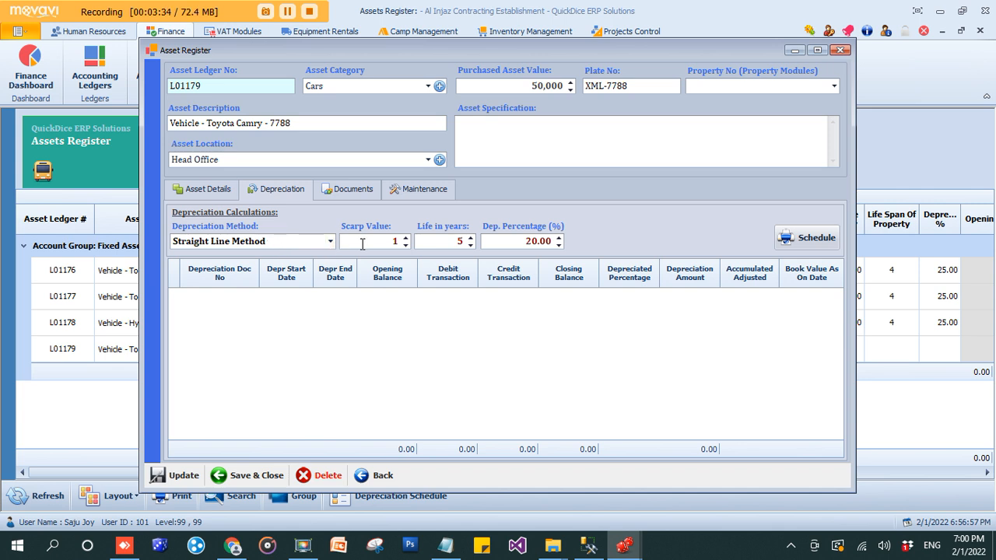
pyautogui.click(448, 240)
pyautogui.write('4')
pyautogui.click(531, 241)
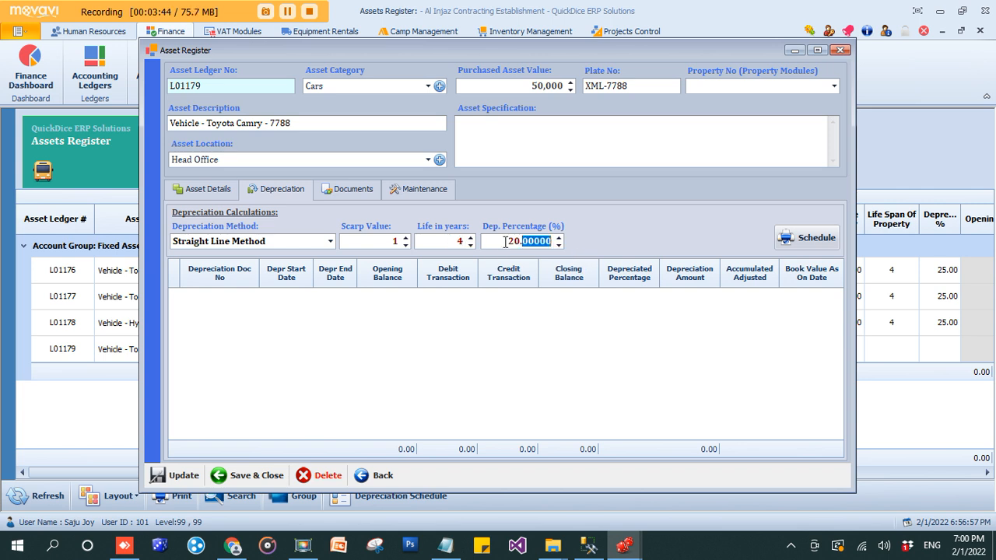
pyautogui.moveTo(505, 242); pyautogui.dragTo(597, 245)
pyautogui.write('25')
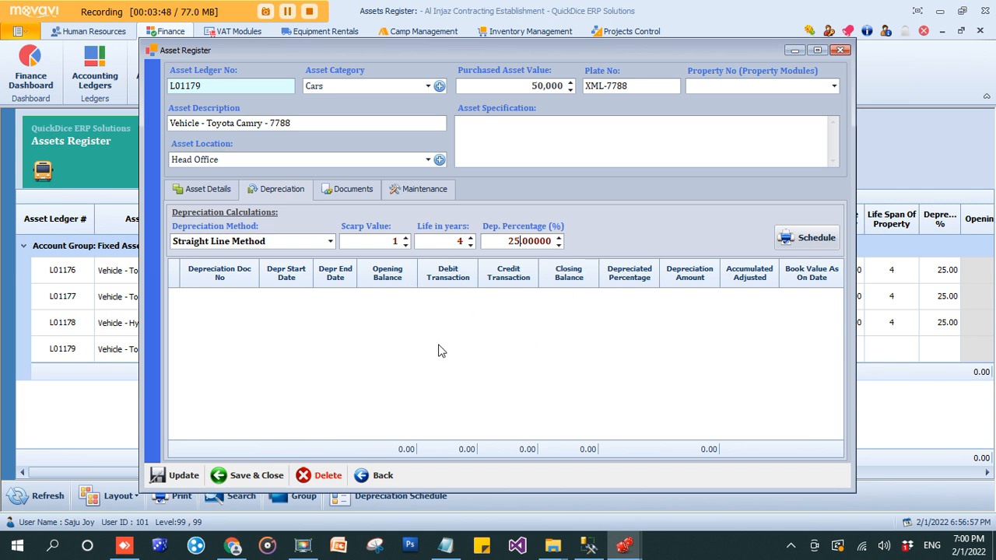
pyautogui.click(177, 476)
pyautogui.click(580, 325)
# Add a new document to the asset with document type Istimara
pyautogui.click(337, 192)
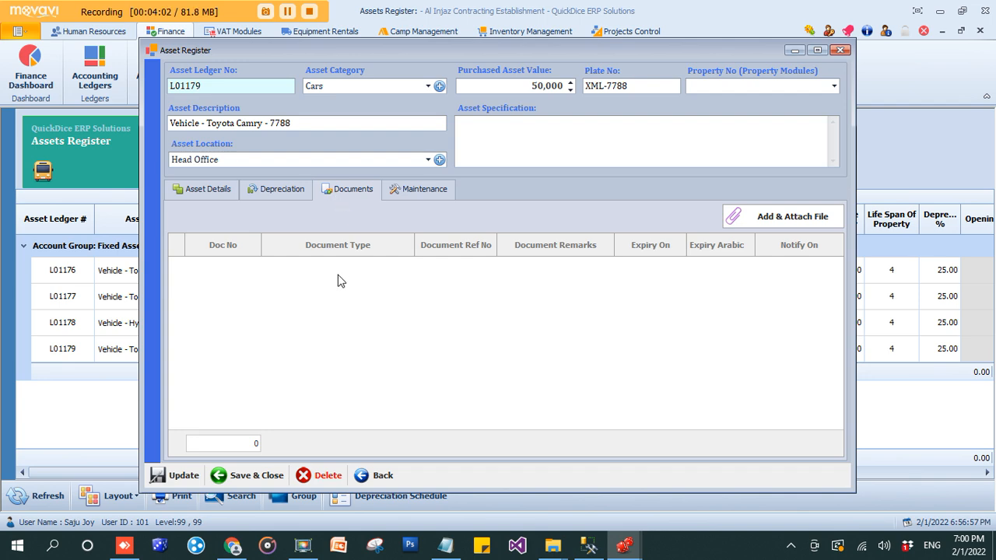
pyautogui.click(809, 218)
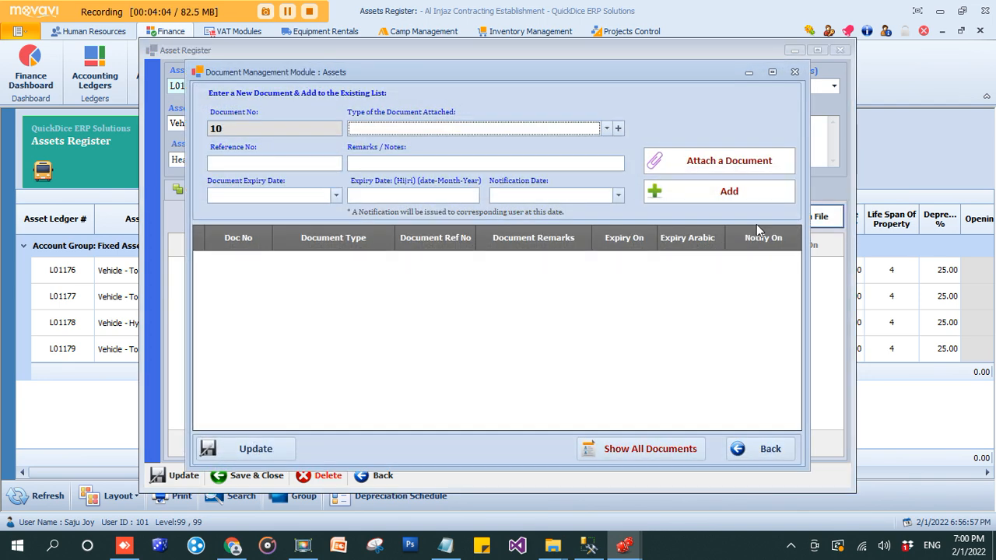
pyautogui.click(534, 128)
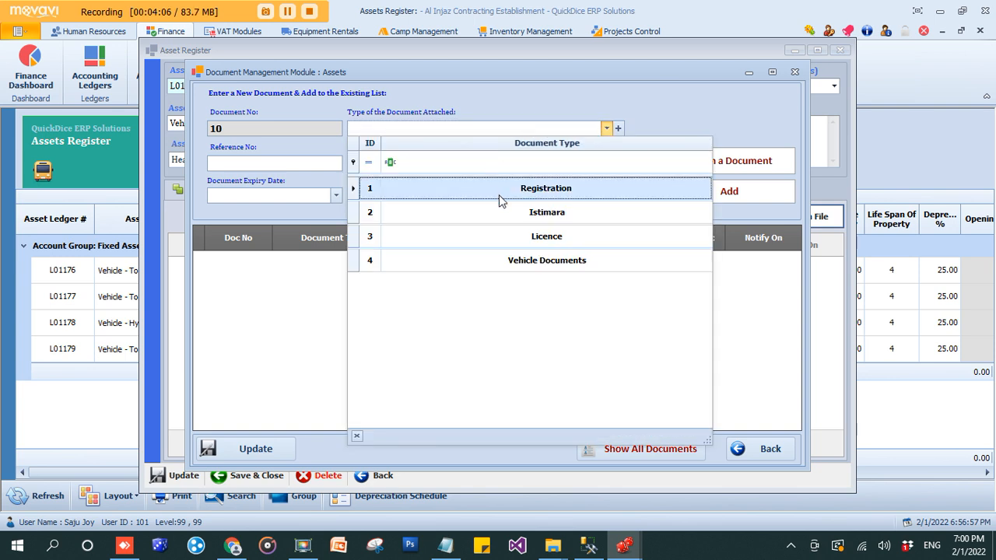
pyautogui.click(497, 212)
pyautogui.click(298, 164)
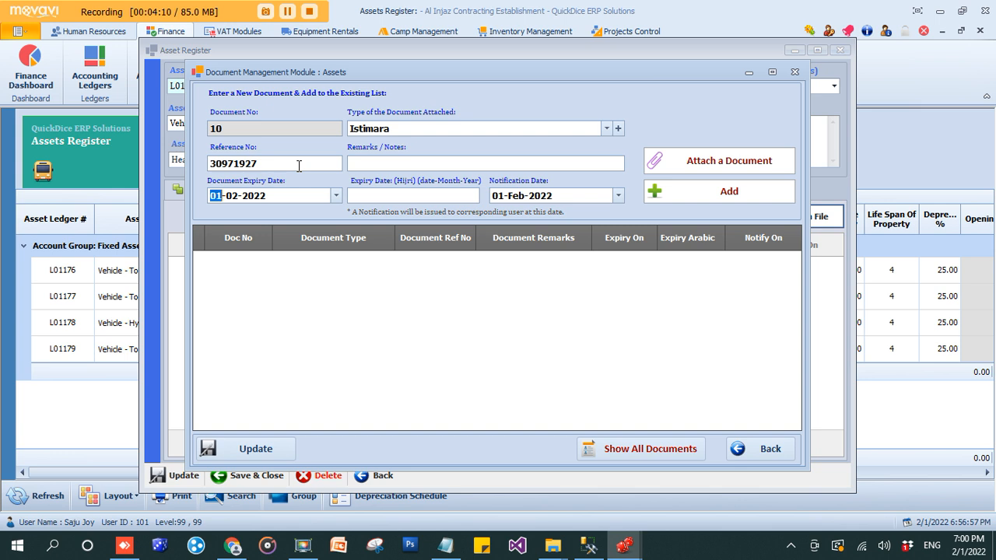
# Enter the reference number, expiry date 01-Feb-2023 and notification date 01-Jan-2023
pyautogui.press('Right')
pyautogui.press('Right')
pyautogui.press('Tab')
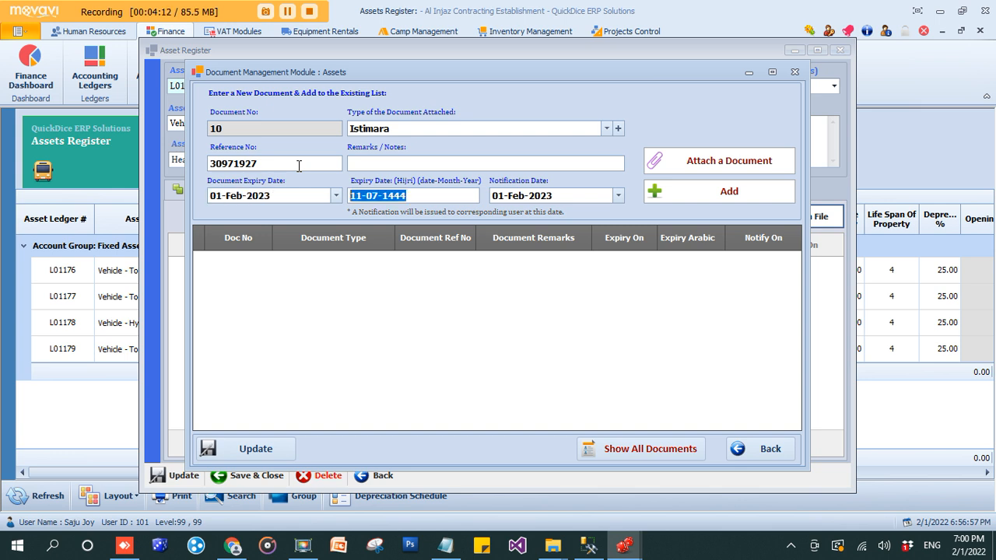
pyautogui.click(525, 194)
pyautogui.press('Down')
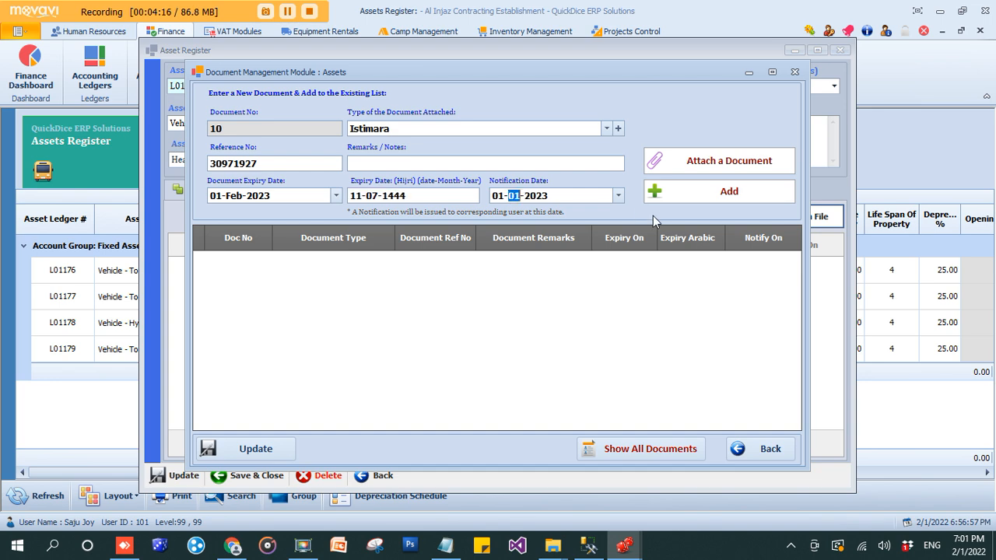
pyautogui.press('Tab')
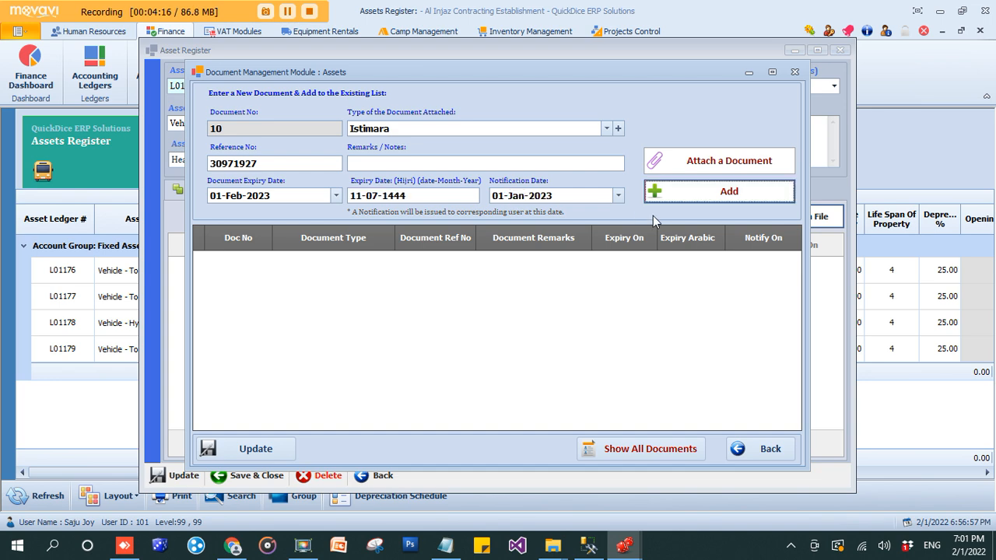
# Attach the Iqama Copy PDF to the Istimara document, save it, and go to the Maintenance tab
pyautogui.click(683, 164)
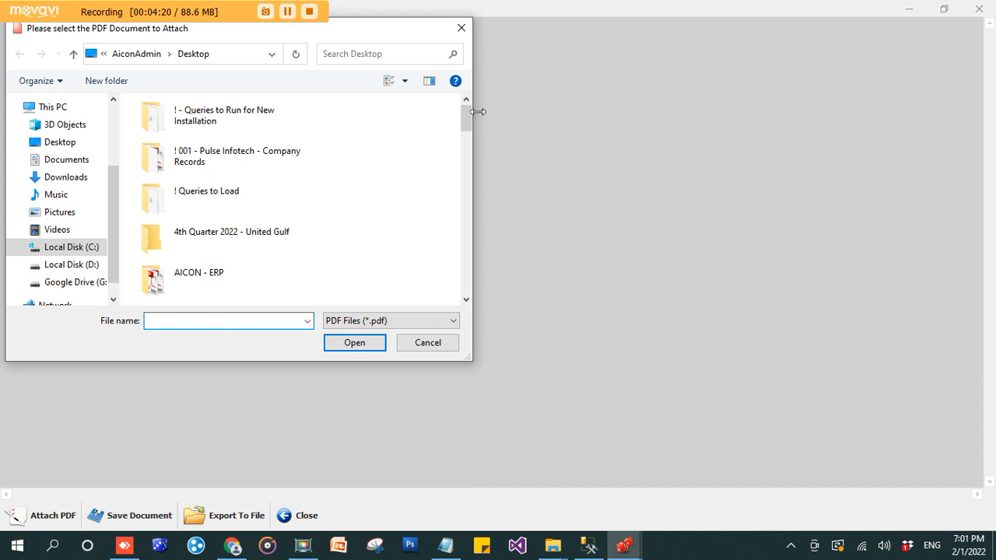
pyautogui.moveTo(463, 120); pyautogui.dragTo(466, 276)
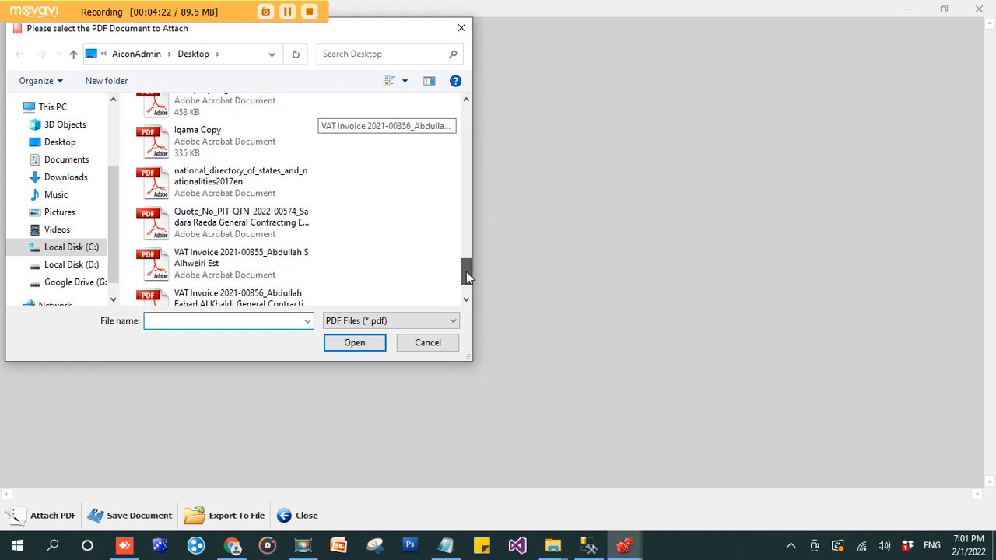
pyautogui.click(224, 144)
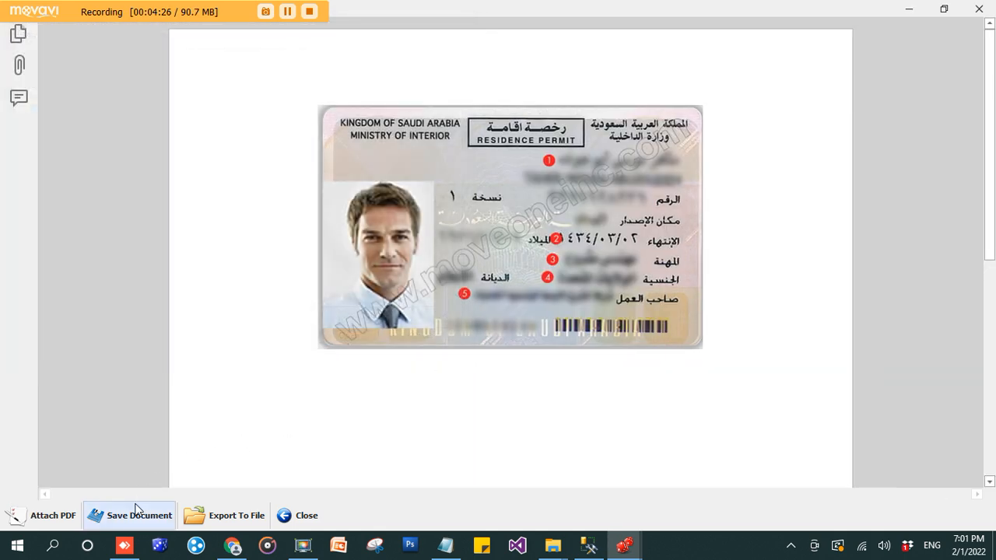
pyautogui.click(135, 509)
pyautogui.click(572, 327)
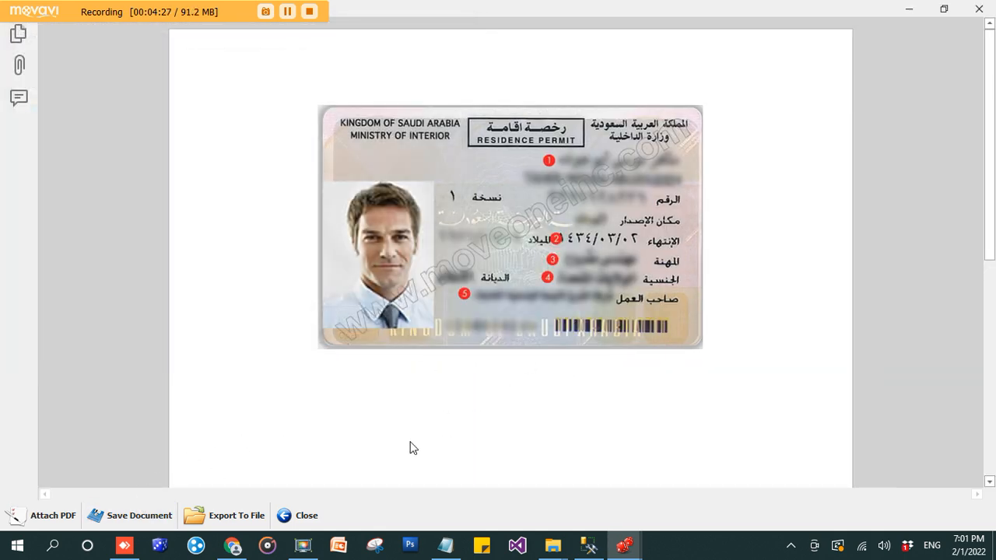
pyautogui.click(285, 518)
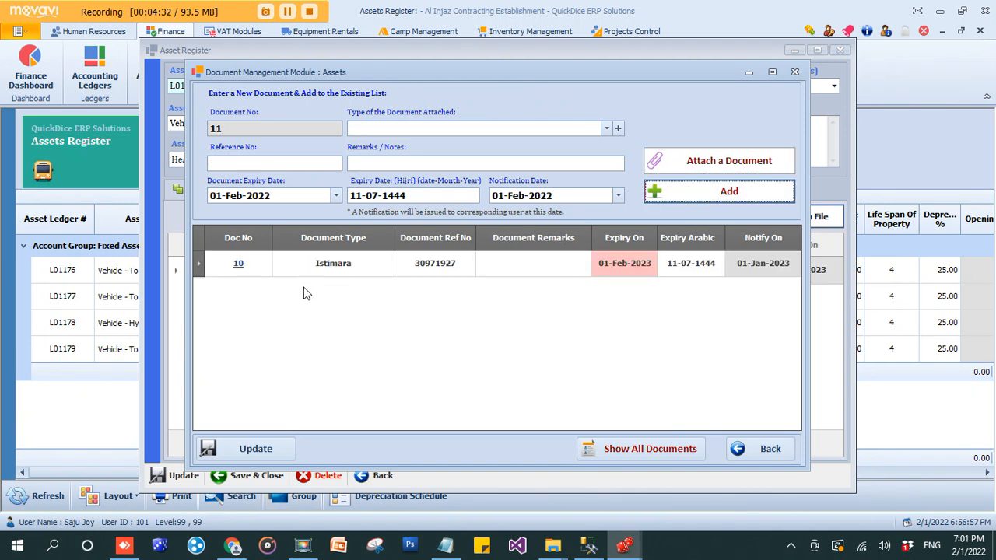
pyautogui.click(770, 448)
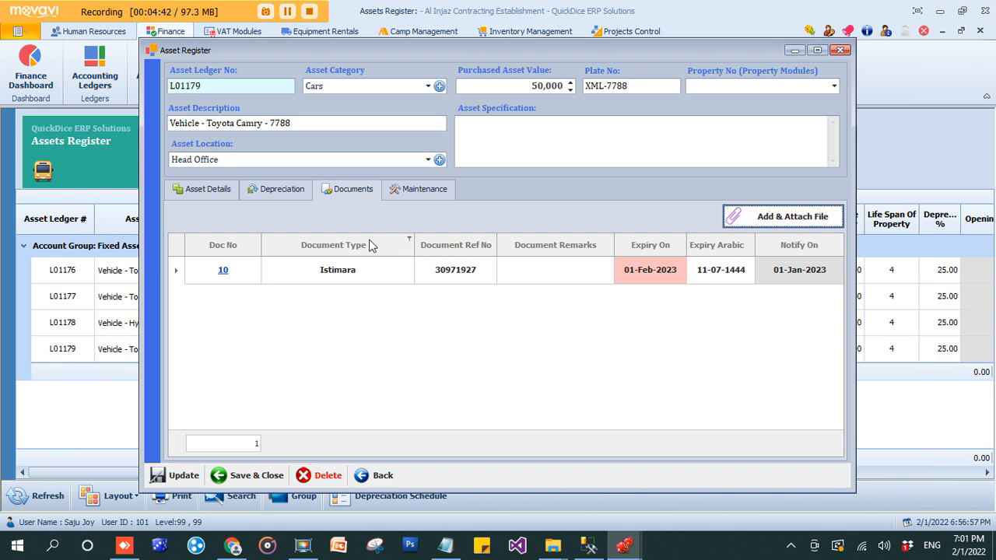
pyautogui.click(391, 197)
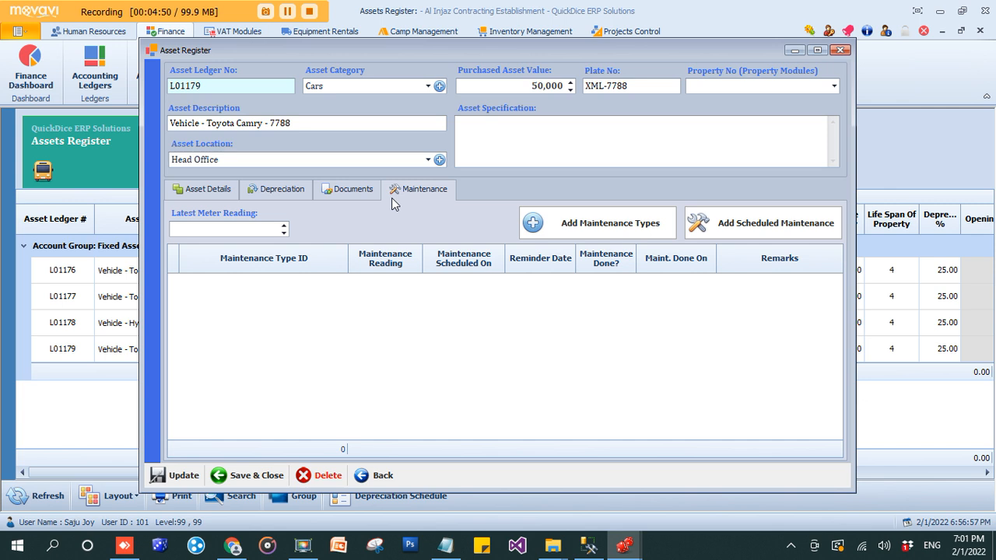
# Enter latest meter reading 10000 and add a scheduled maintenance row
pyautogui.click(259, 228)
pyautogui.write('100000')
pyautogui.click(767, 226)
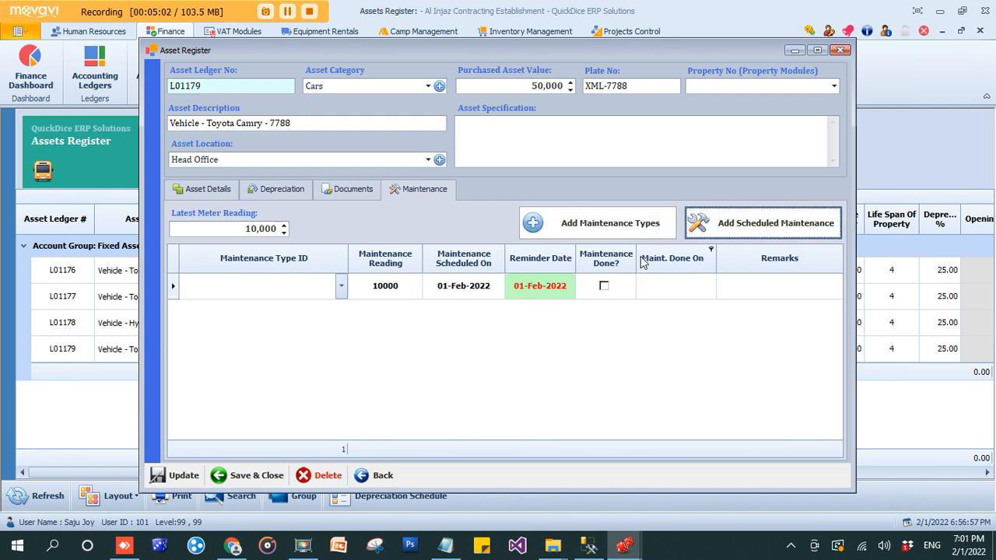
pyautogui.click(341, 294)
pyautogui.click(340, 294)
# Create the maintenance types Overall Maintenance and Tyre Change
pyautogui.click(598, 224)
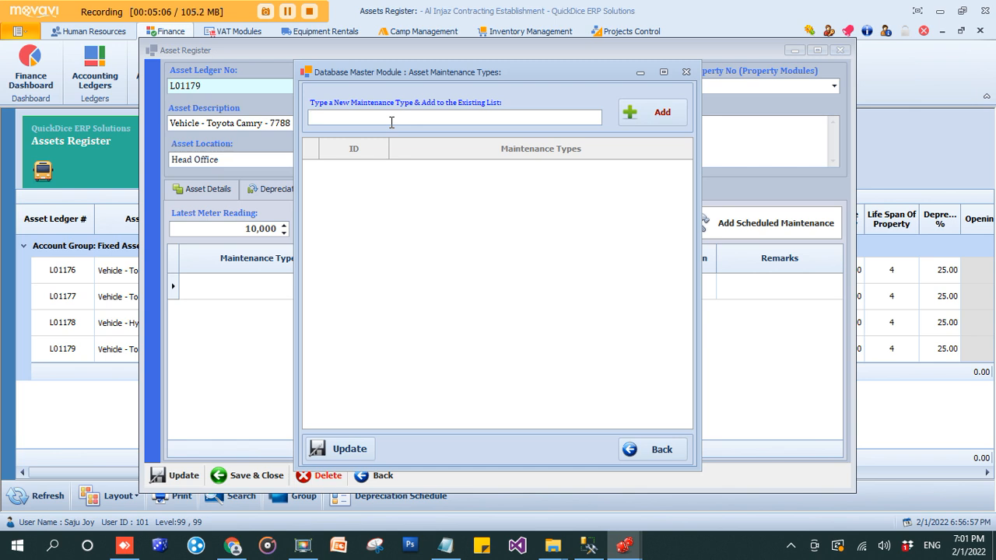
pyautogui.write('Overall A')
pyautogui.press('BackSpace')
pyautogui.write('Maintenance')
pyautogui.click(630, 113)
pyautogui.write('Tyre Change')
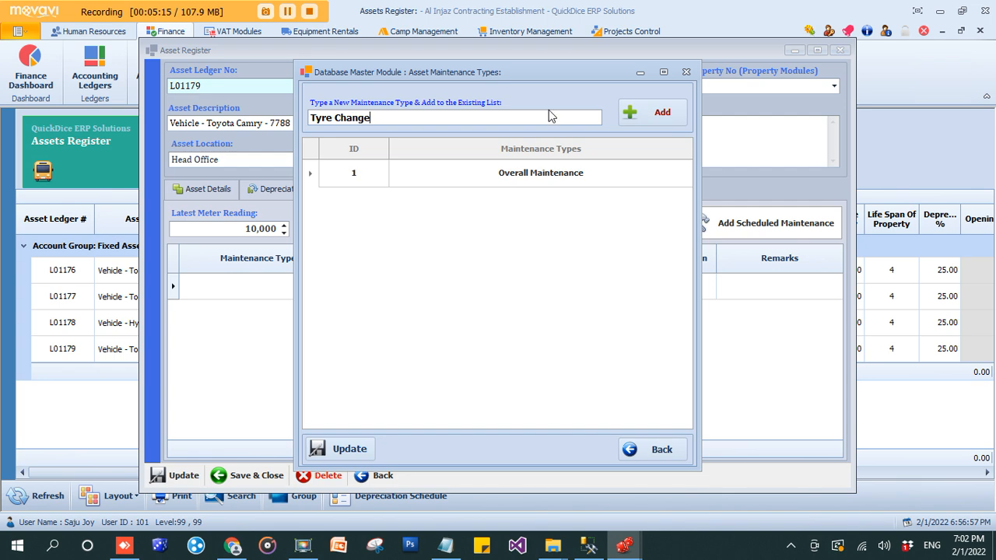
pyautogui.click(653, 113)
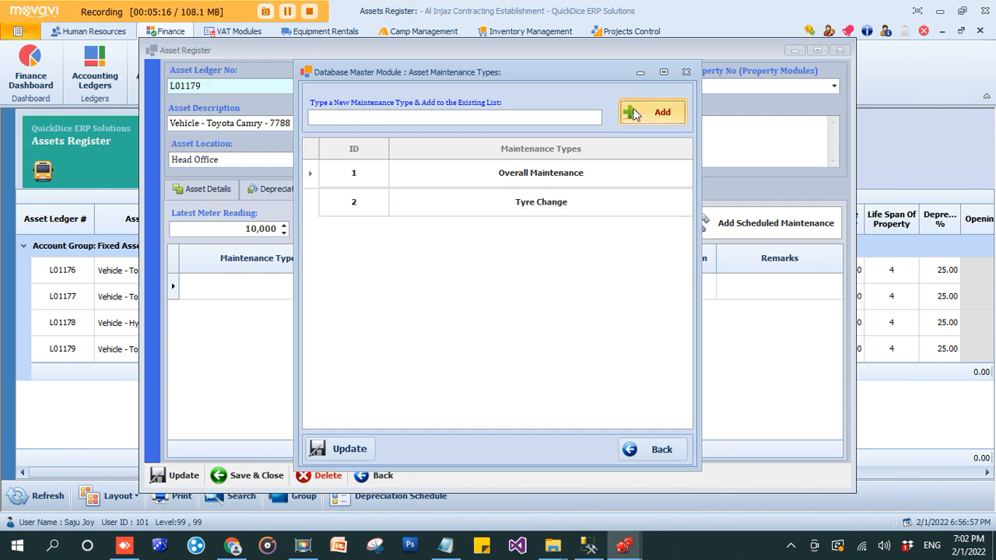
pyautogui.click(687, 71)
# Set the schedule row to Overall Maintenance with maintenance reading 20000
pyautogui.click(341, 286)
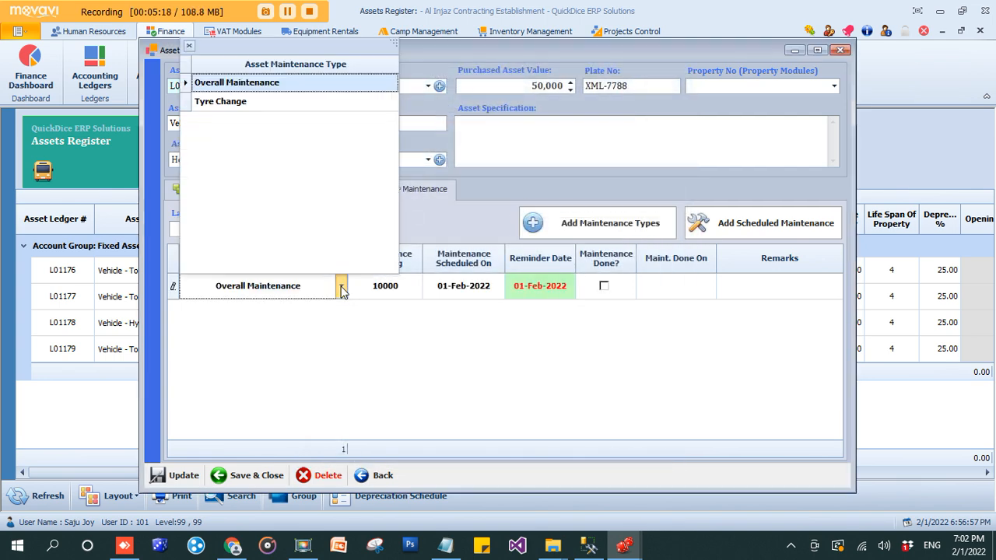
pyautogui.click(257, 83)
pyautogui.press('Tab')
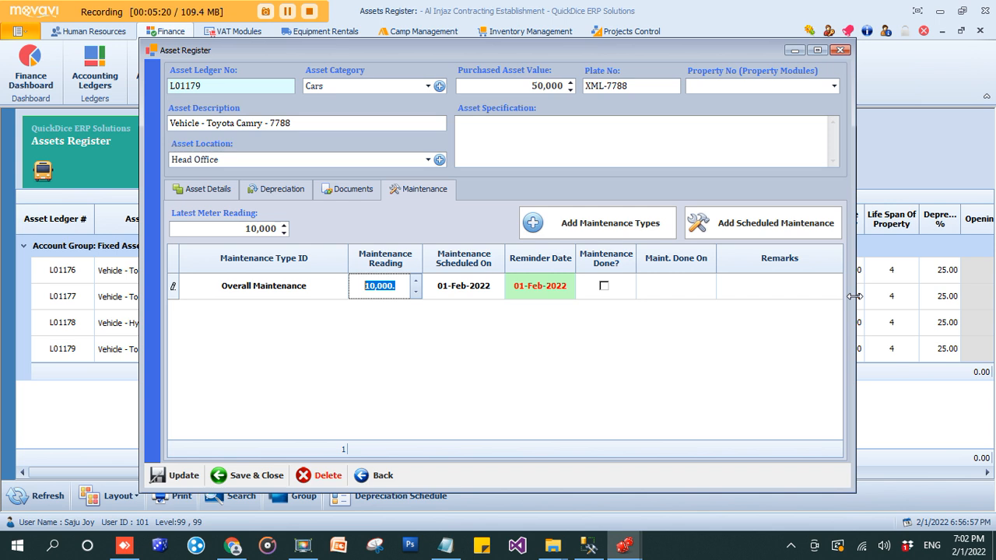
pyautogui.write('20000')
pyautogui.press('Tab')
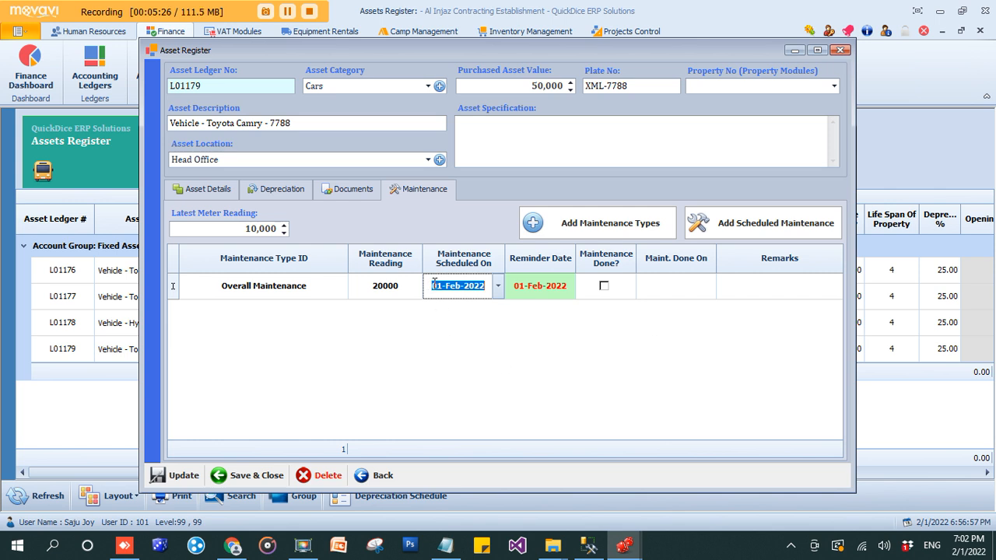
# Set the scheduled date to 15-Mar-2022 and the reminder date to 10-Mar-2022
pyautogui.write('15')
pyautogui.press('Right')
pyautogui.write('3')
pyautogui.press('Tab')
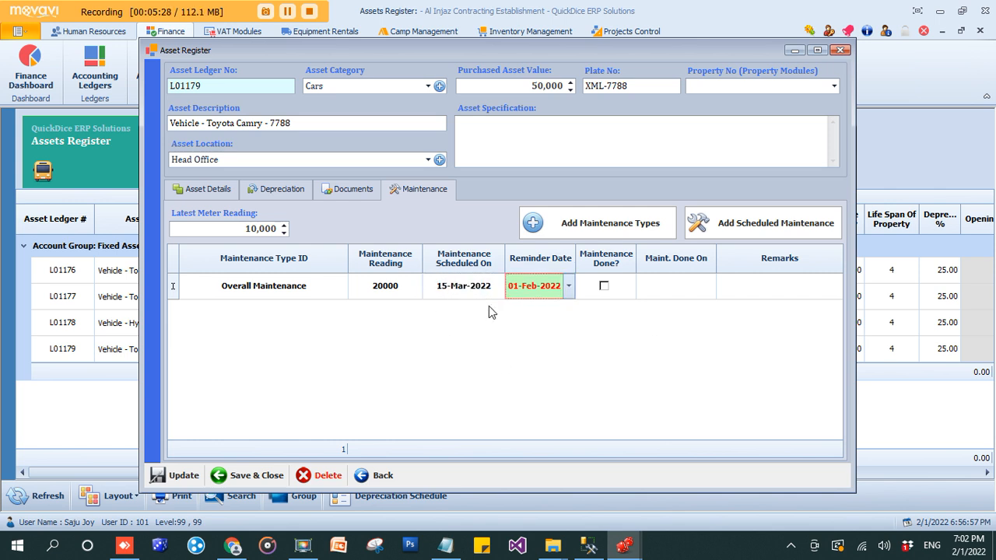
pyautogui.click(510, 287)
pyautogui.press('Right')
pyautogui.write('3')
pyautogui.press('Left')
pyautogui.press('Tab')
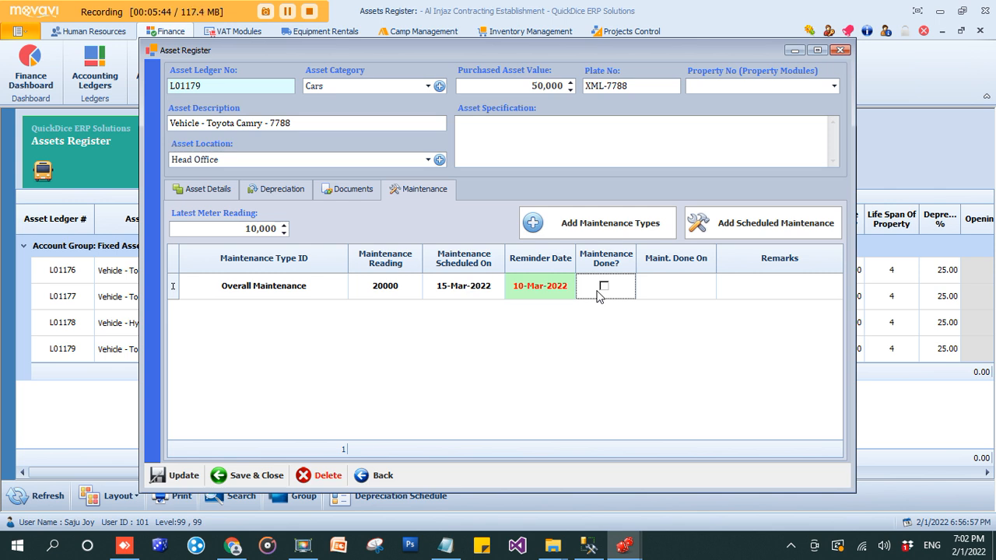
# Update the Toyota Camry L01179 record, then save and close it, confirming both prompts
pyautogui.click(200, 194)
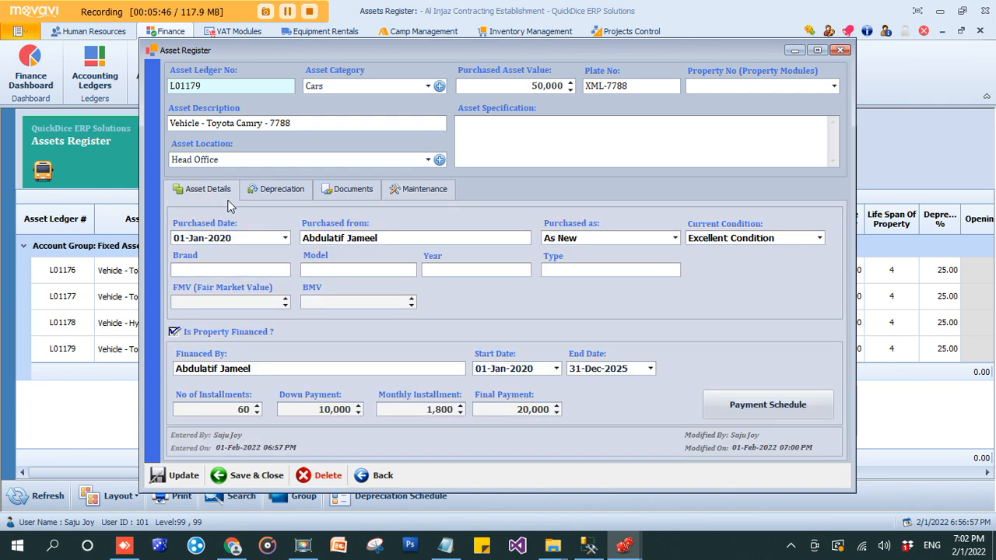
pyautogui.click(397, 196)
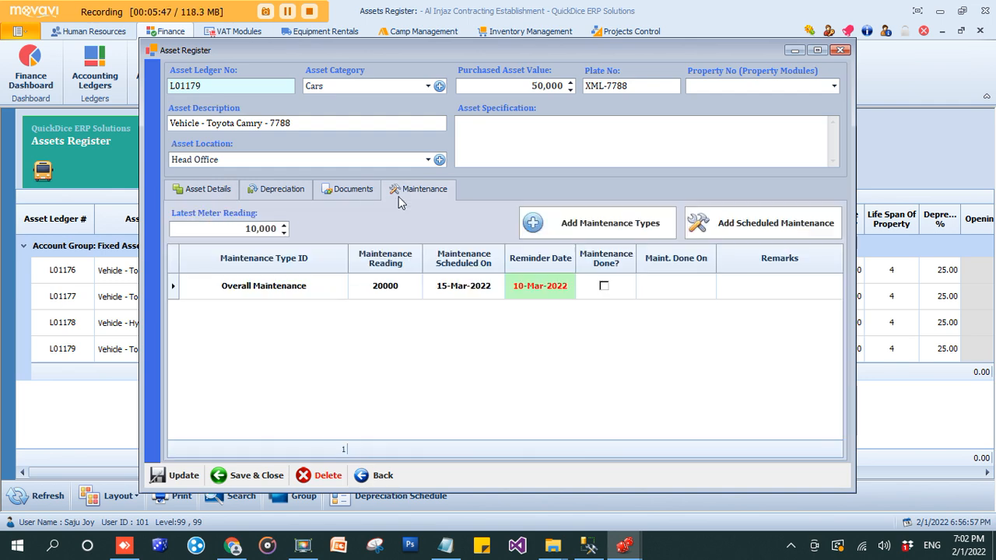
pyautogui.click(195, 481)
pyautogui.click(571, 326)
pyautogui.click(247, 478)
pyautogui.click(579, 322)
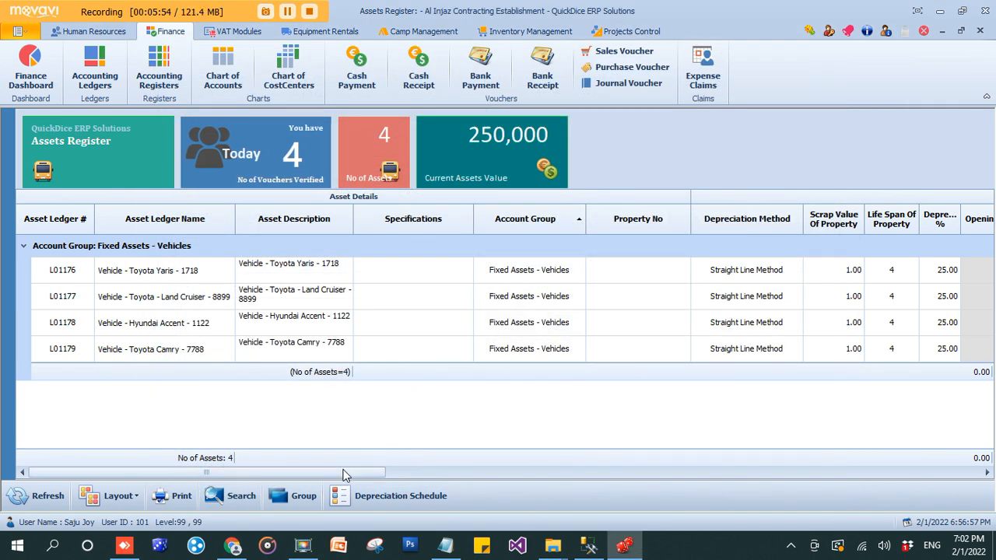
# Scroll the Assets Register grid sideways to review the Camry's Cars, Head Office, XML-7788 and 50,000 values
pyautogui.moveTo(346, 475); pyautogui.dragTo(463, 477)
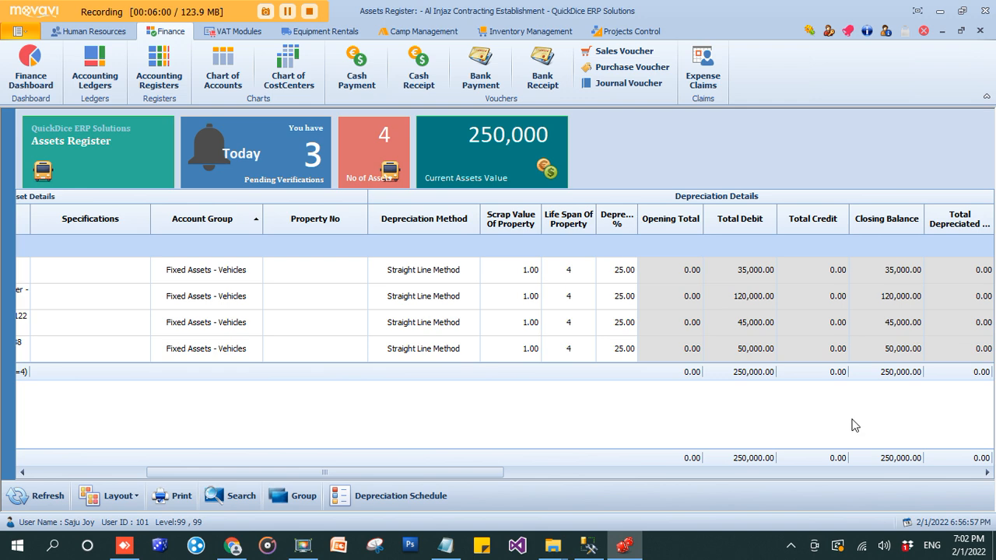
pyautogui.moveTo(451, 475); pyautogui.dragTo(671, 476)
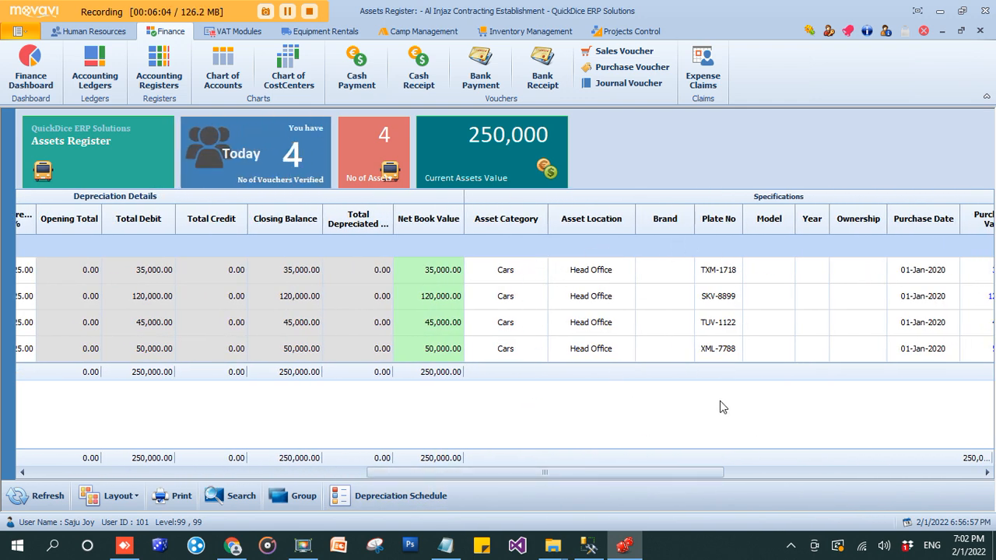
pyautogui.moveTo(521, 475); pyautogui.dragTo(161, 460)
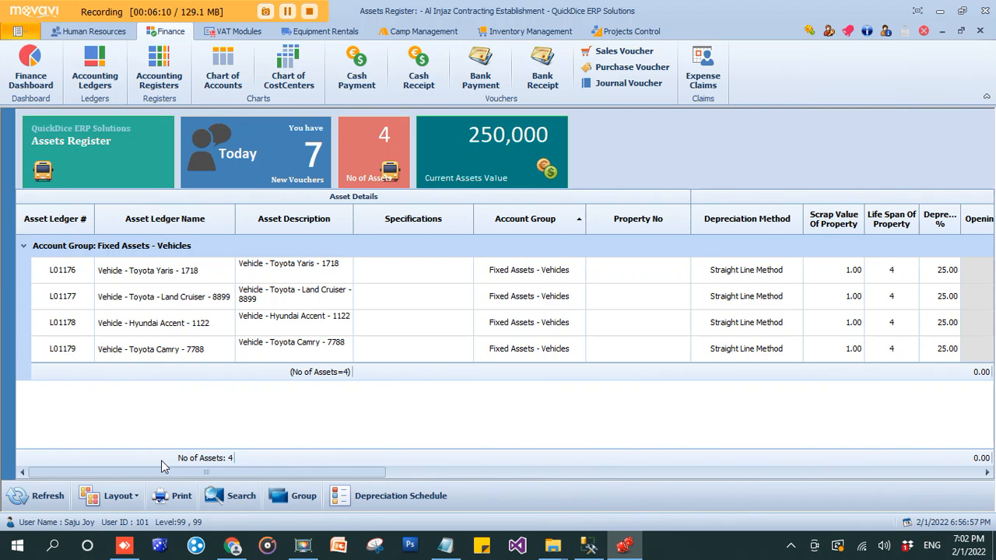